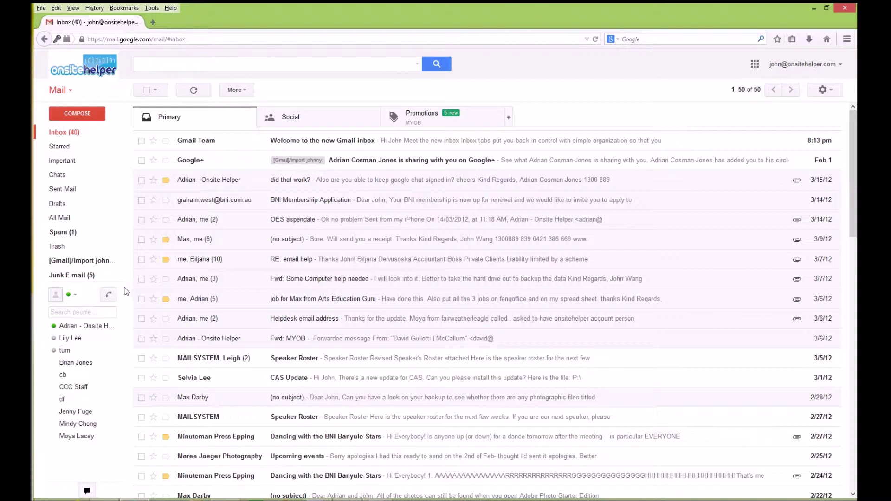
Switch from Gmail to Google Contacts and start a contact import from the More menu
{"action": "left_click", "coordinate": [68, 88]}
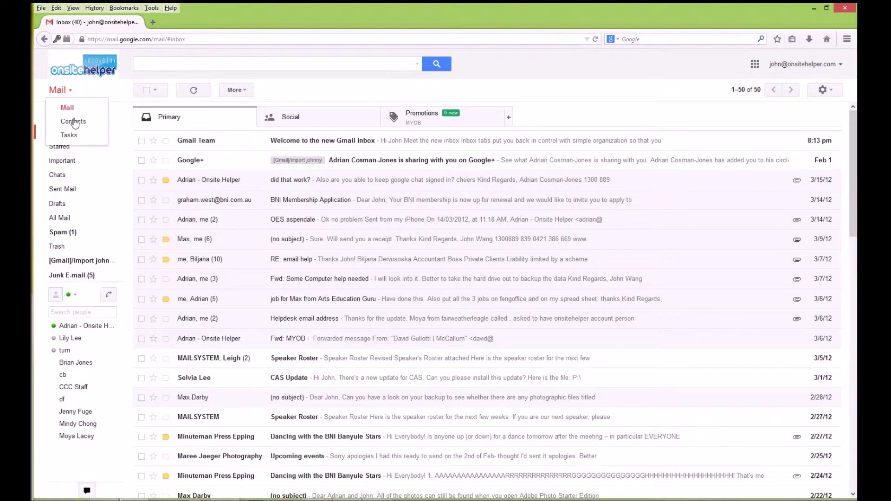
{"action": "left_click", "coordinate": [70, 120]}
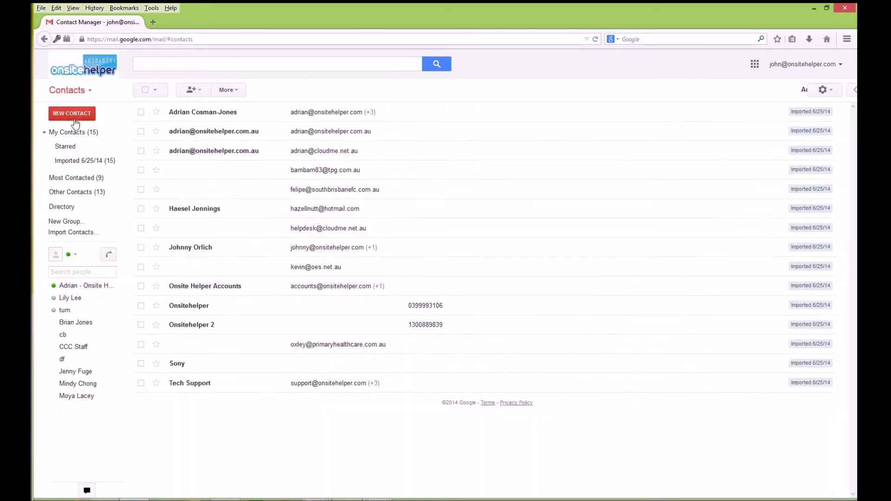
{"action": "left_click", "coordinate": [232, 94]}
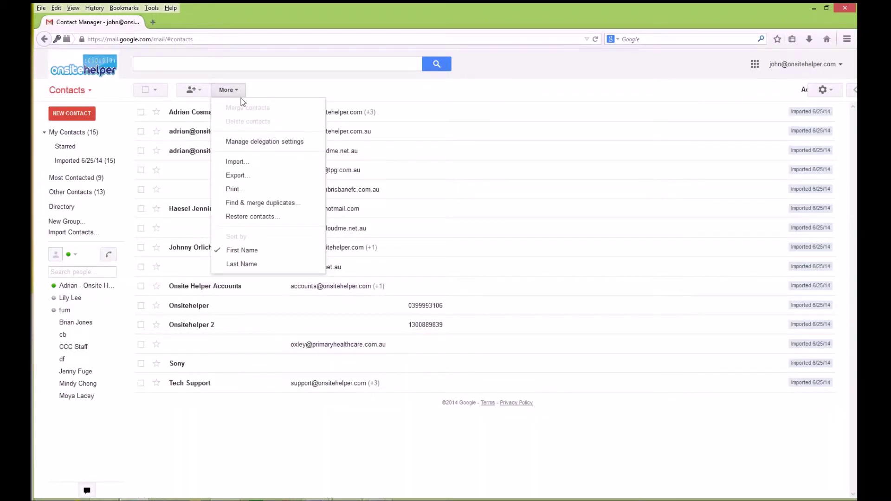
{"action": "left_click", "coordinate": [260, 163]}
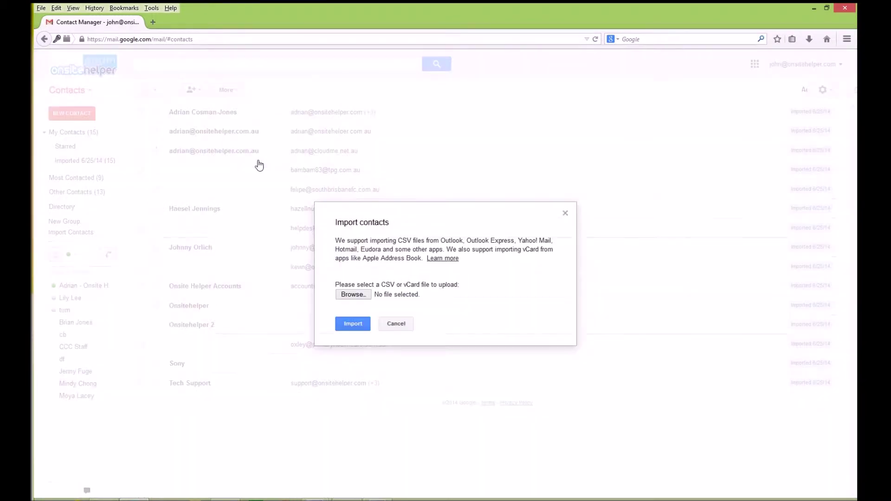
Browse to Downloads > takeout > Contacts and choose the All Contacts file
{"action": "left_click", "coordinate": [352, 295]}
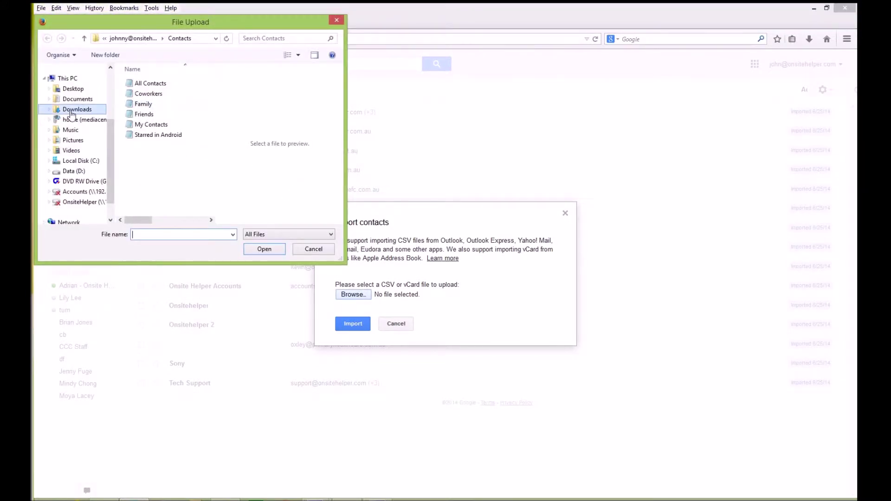
{"action": "left_click", "coordinate": [77, 99]}
{"action": "left_click", "coordinate": [77, 109]}
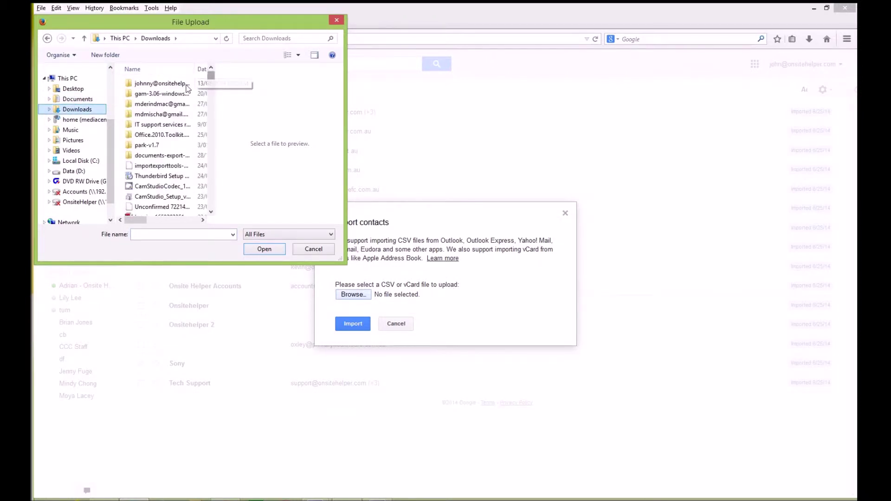
{"action": "mouse_move", "coordinate": [160, 84]}
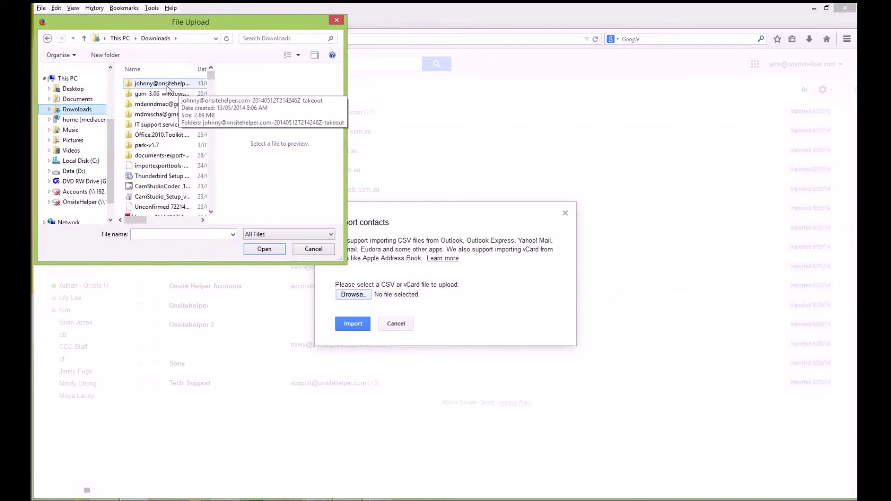
{"action": "double_click", "coordinate": [157, 84]}
{"action": "double_click", "coordinate": [156, 83]}
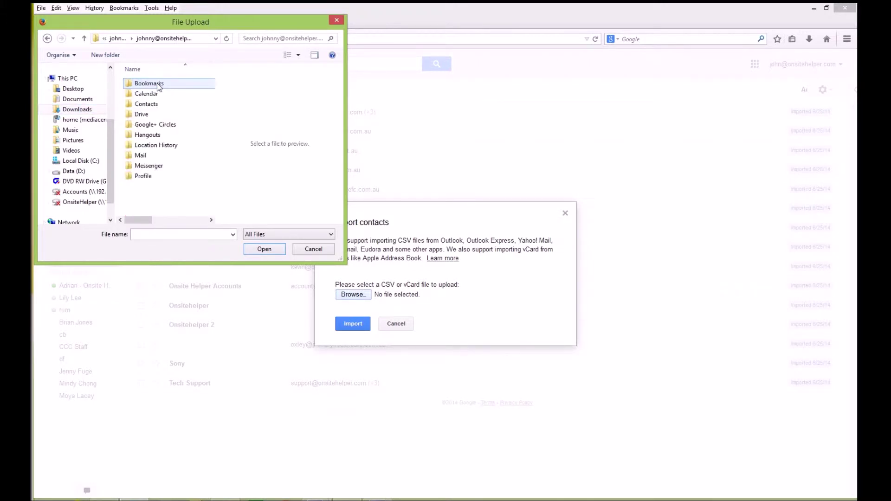
{"action": "left_click", "coordinate": [143, 105]}
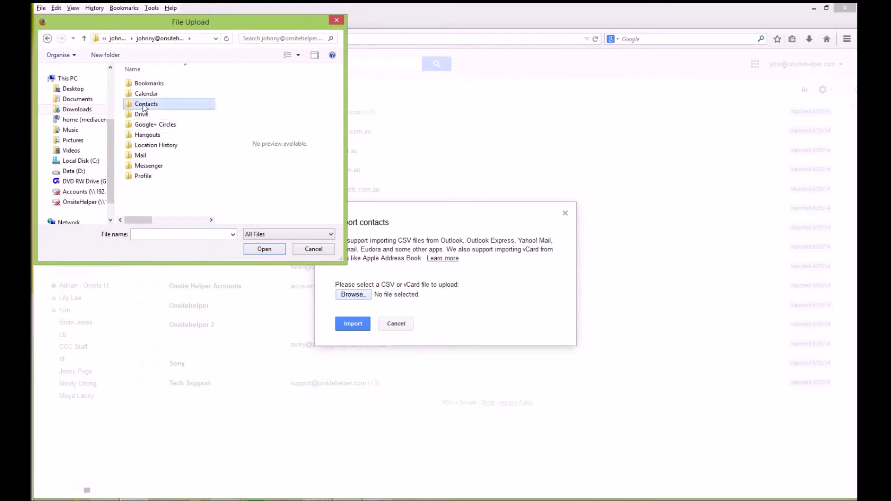
{"action": "double_click", "coordinate": [145, 107]}
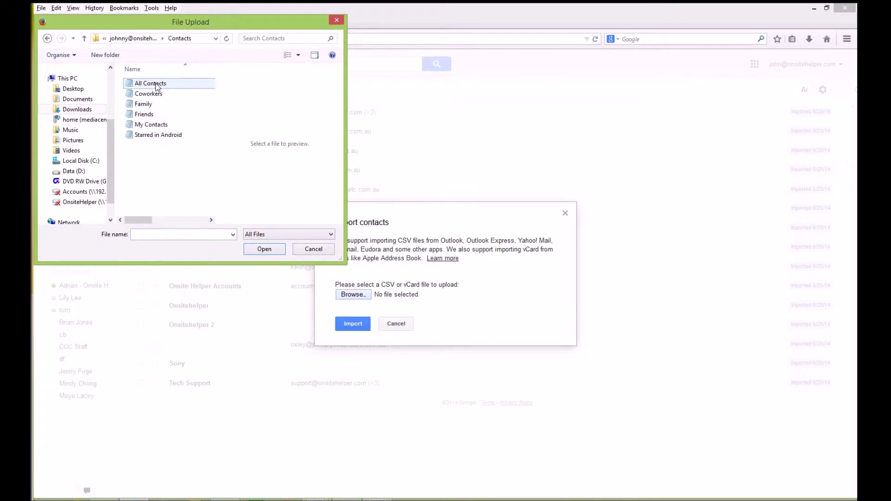
{"action": "left_click", "coordinate": [157, 85]}
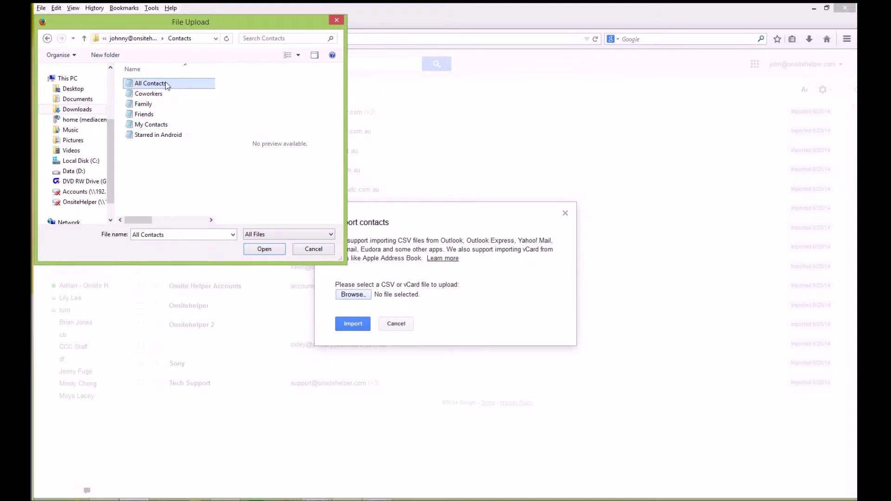
{"action": "left_click", "coordinate": [262, 250]}
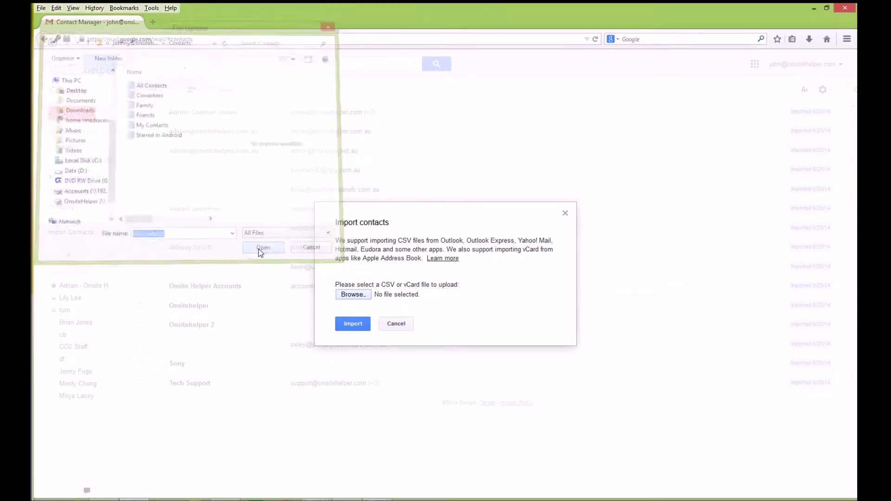
Import All Contacts, then merge the 14 duplicate contacts with Find & merge duplicates
{"action": "left_click", "coordinate": [351, 325]}
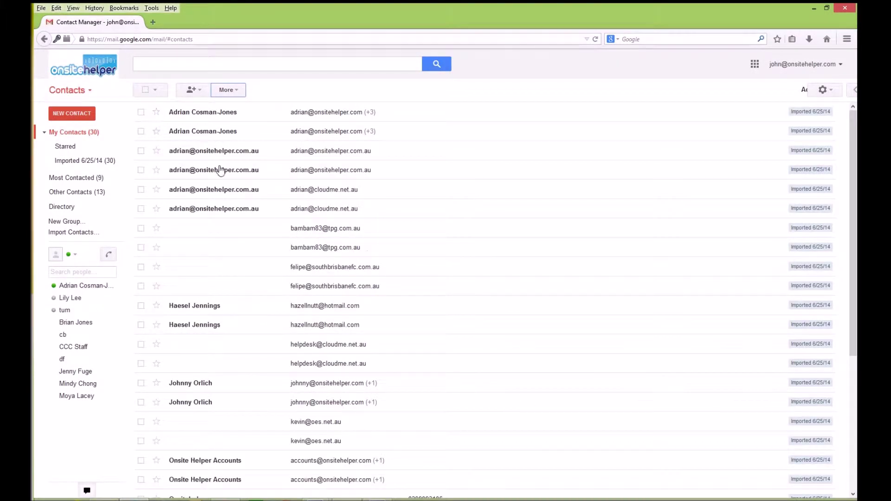
{"action": "left_click", "coordinate": [111, 134]}
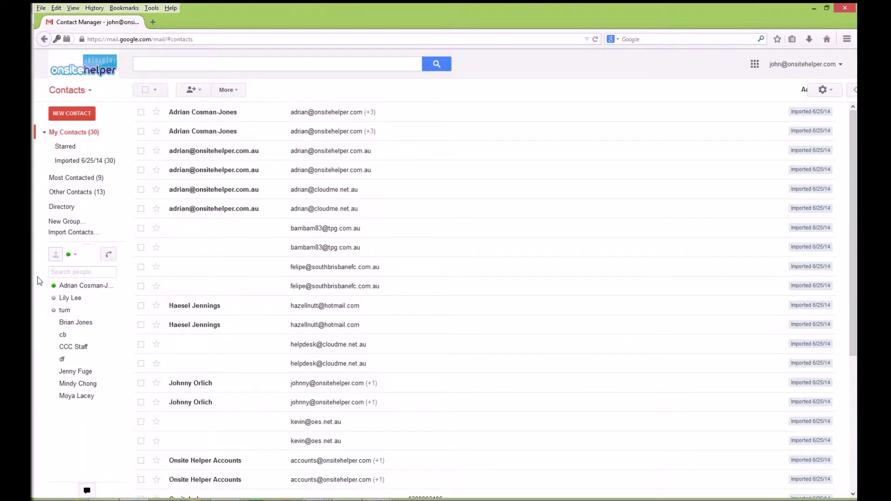
{"action": "left_click", "coordinate": [236, 93]}
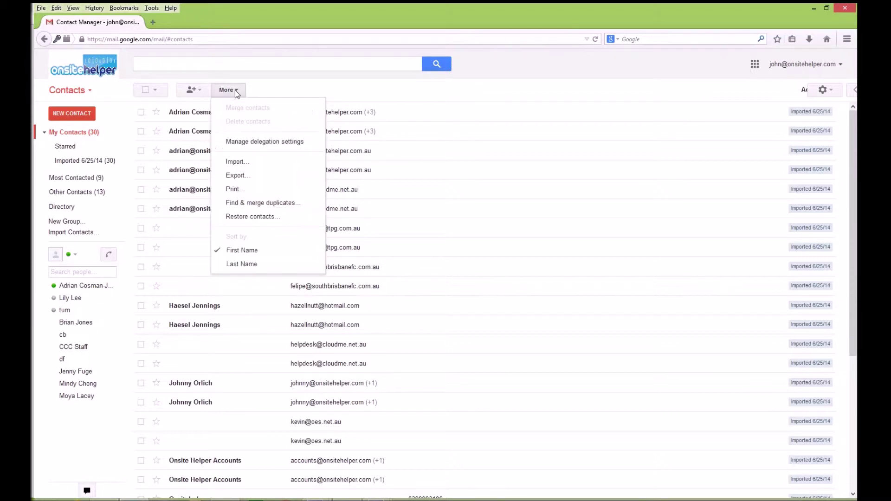
{"action": "left_click", "coordinate": [264, 207]}
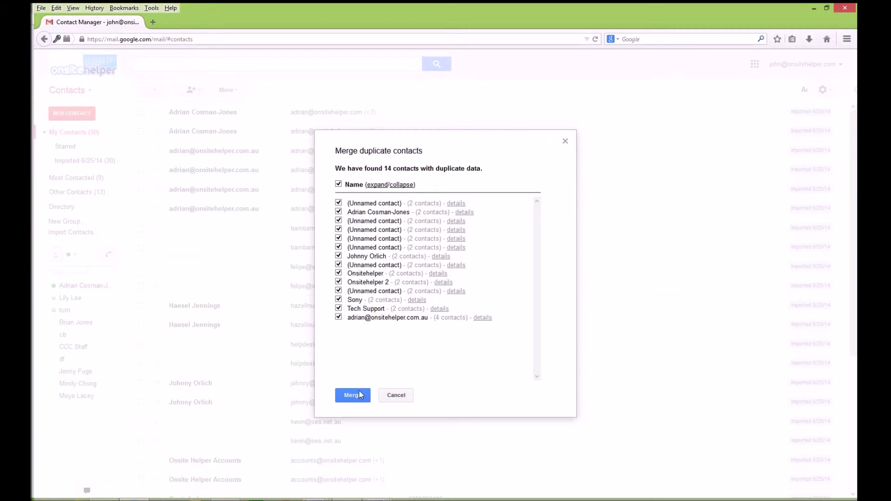
{"action": "left_click", "coordinate": [356, 395]}
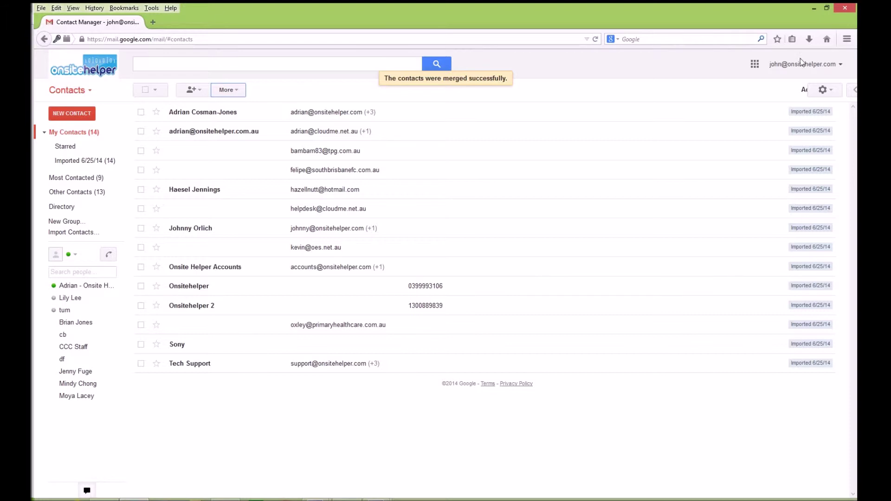
Open Google Drive in a new tab from the Google apps menu, then its settings menu
{"action": "left_click", "coordinate": [754, 65]}
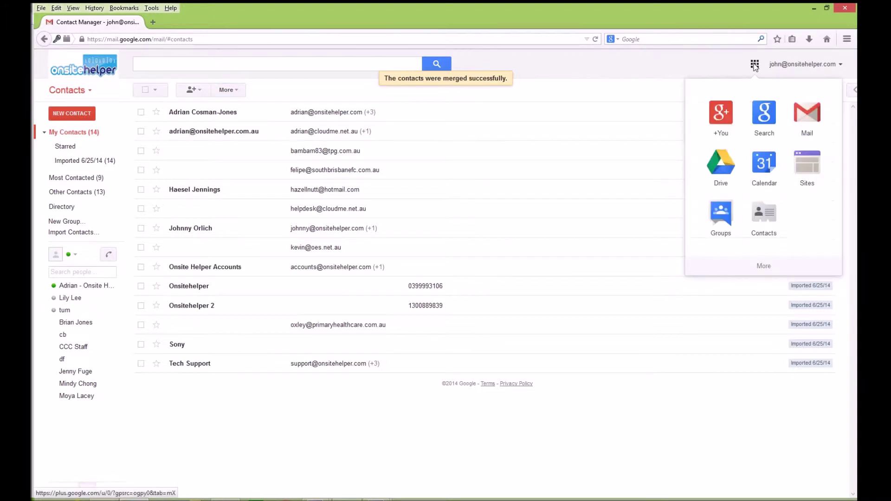
{"action": "left_click", "coordinate": [721, 168]}
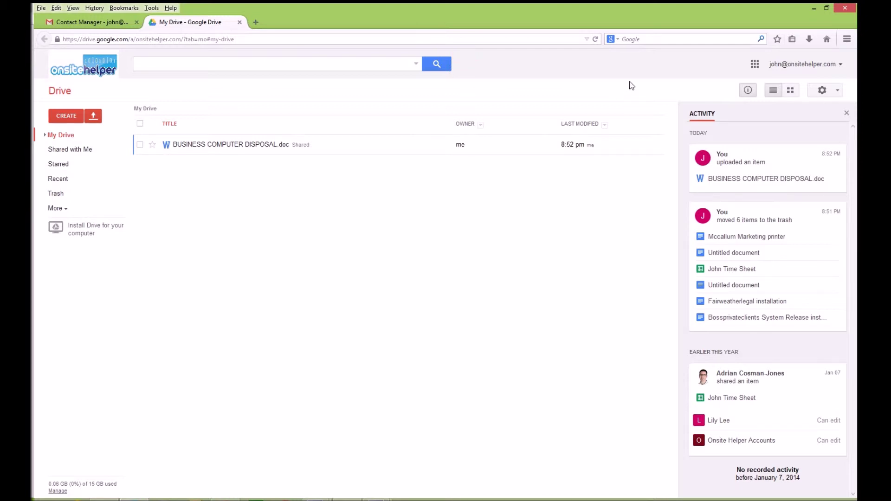
{"action": "left_click", "coordinate": [832, 93]}
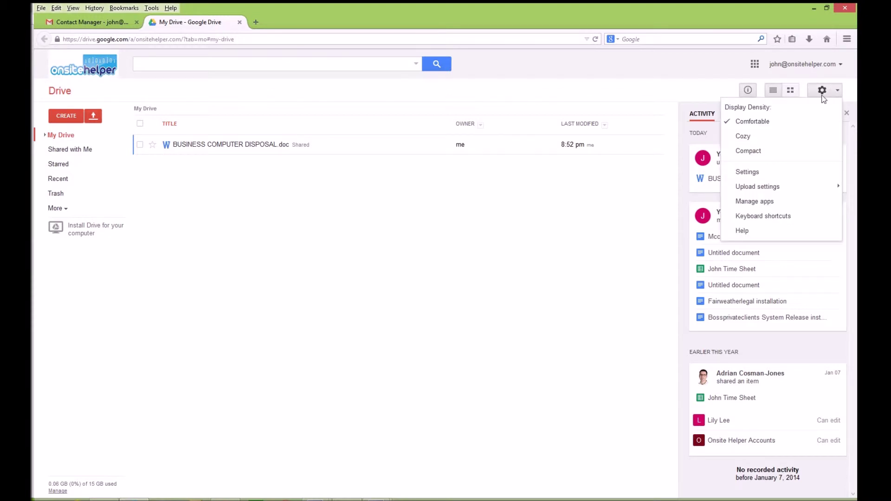
{"action": "mouse_move", "coordinate": [757, 187]}
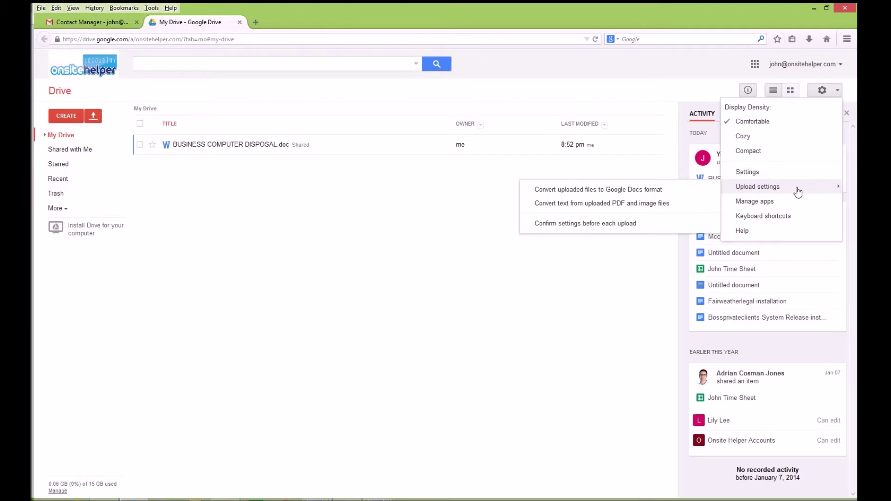
Require confirming upload settings before each upload, then cancel the Upload Files dialog
{"action": "left_click", "coordinate": [640, 230]}
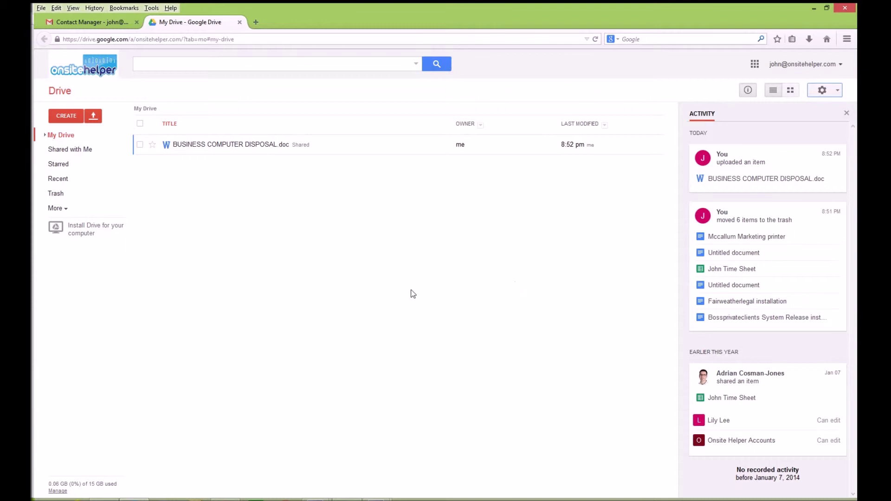
{"action": "left_click", "coordinate": [94, 116]}
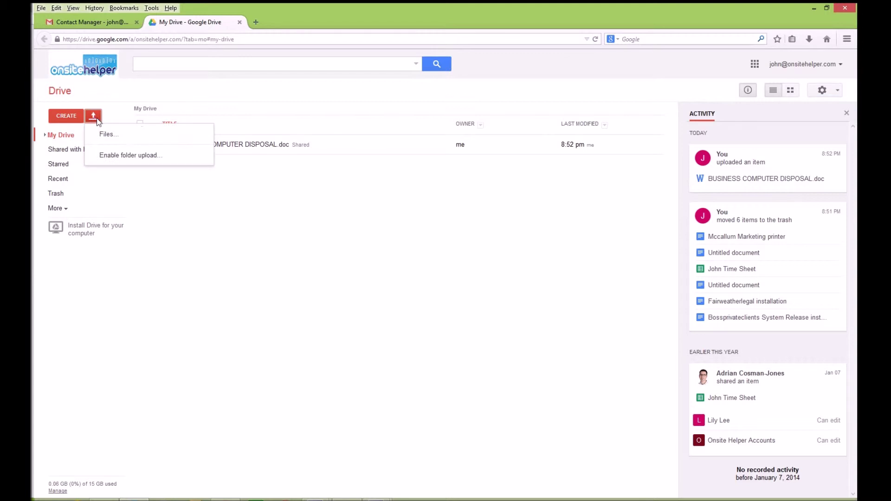
{"action": "left_click", "coordinate": [117, 137]}
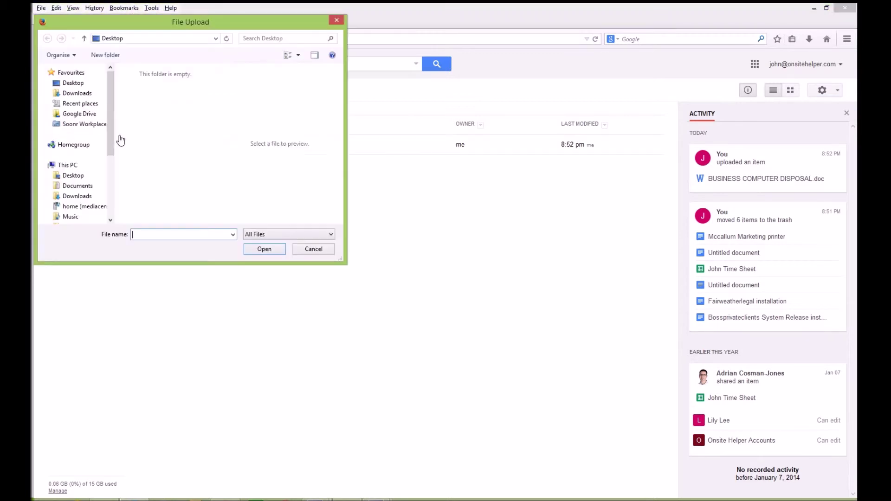
{"action": "left_click", "coordinate": [312, 249]}
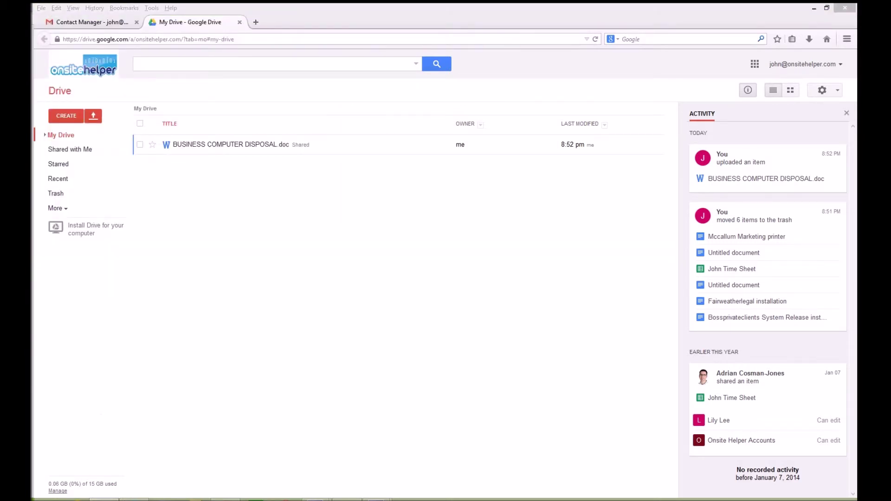
{"action": "left_click", "coordinate": [70, 497]}
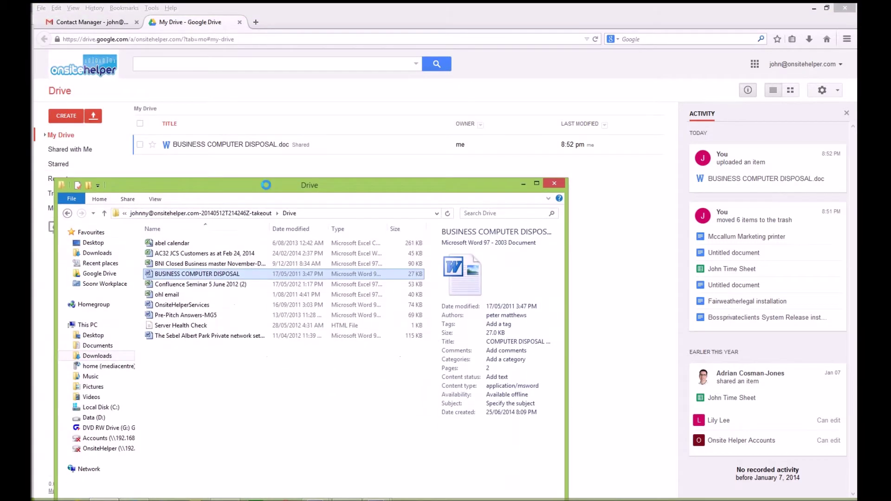
Open the takeout Drive folder in Explorer and move the window to uncover Drive
{"action": "left_click", "coordinate": [129, 210]}
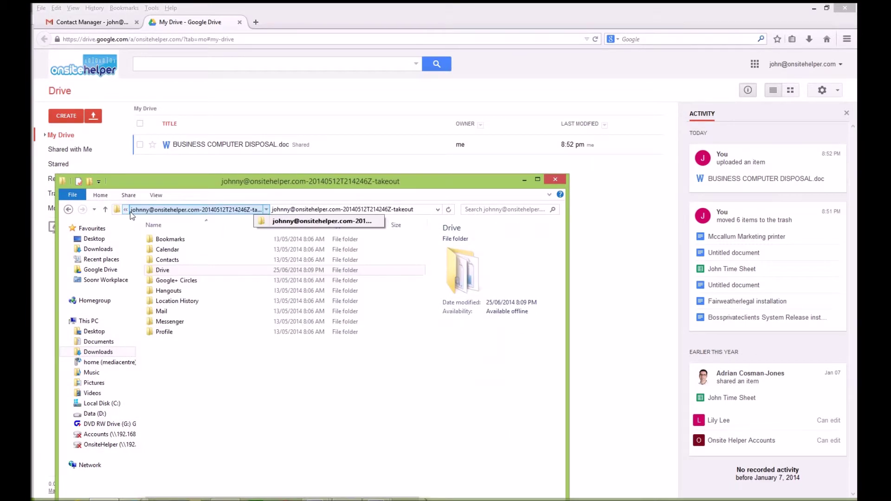
{"action": "left_click", "coordinate": [172, 213]}
{"action": "left_click", "coordinate": [234, 397]}
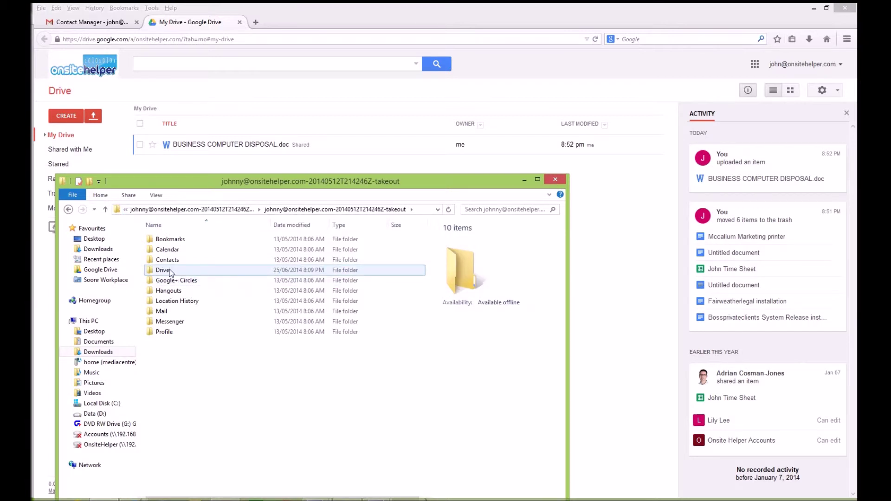
{"action": "left_click", "coordinate": [174, 240]}
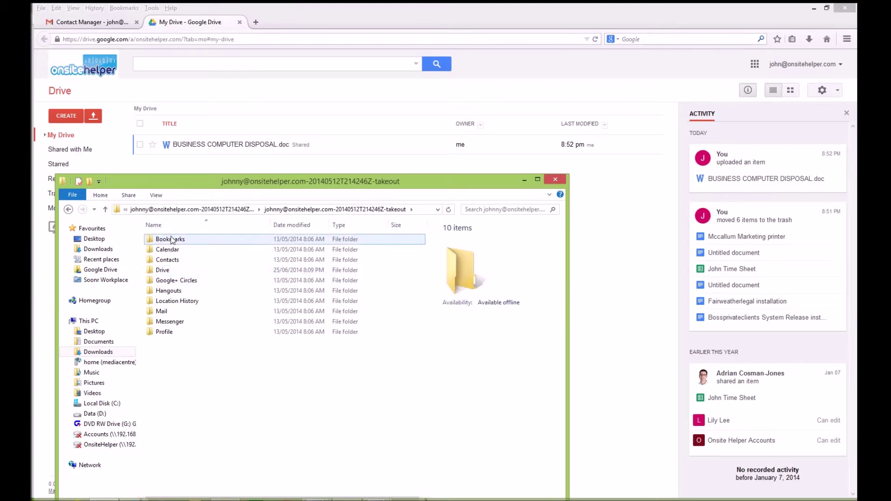
{"action": "left_click", "coordinate": [164, 270]}
{"action": "double_click", "coordinate": [166, 273]}
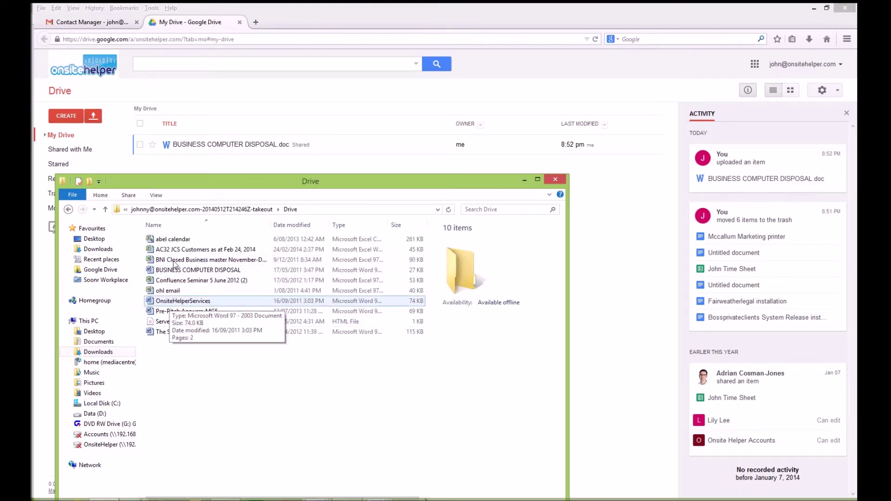
{"action": "left_click_drag", "start_coordinate": [195, 187], "coordinate": [223, 278]}
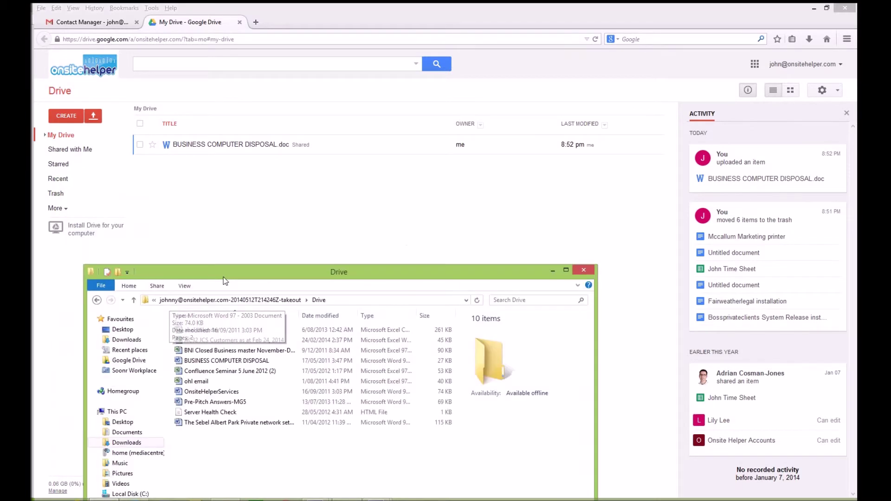
Drag the eight files, abel calendar through Pre-Pitch Answers-MG5, onto My Drive
{"action": "left_click", "coordinate": [196, 330]}
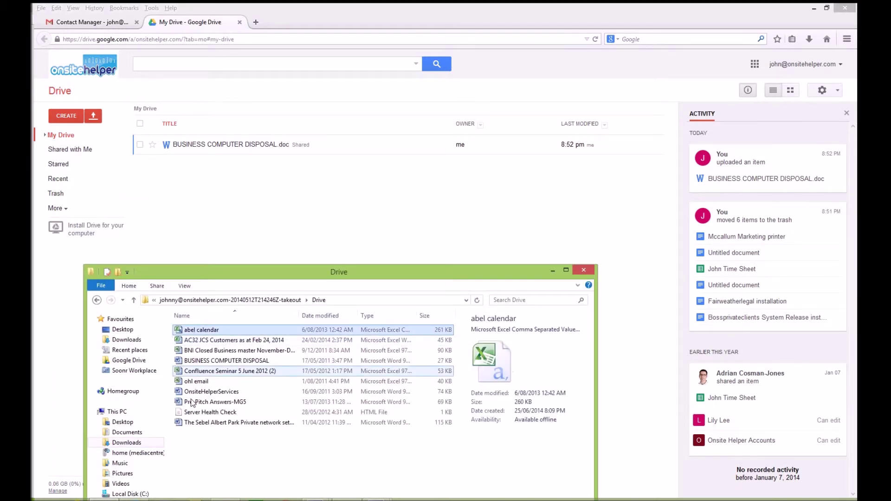
{"action": "left_click", "coordinate": [198, 402], "text": "shift"}
{"action": "left_click_drag", "start_coordinate": [200, 386], "coordinate": [220, 330]}
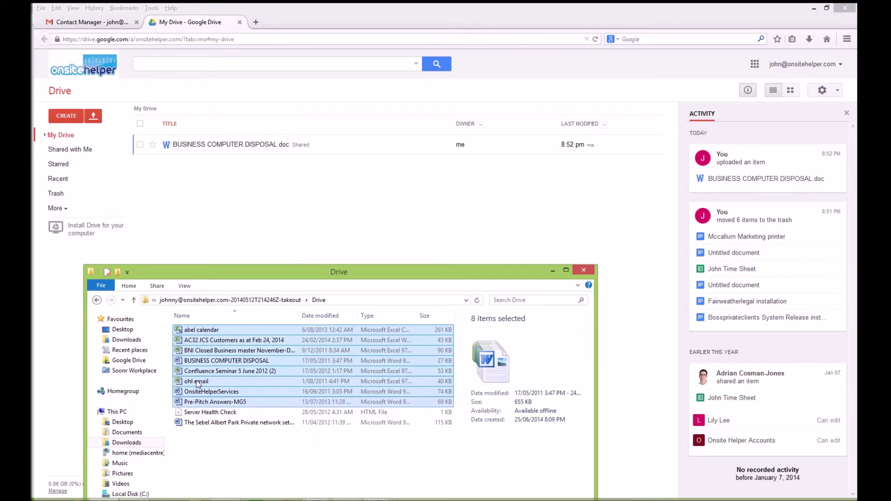
{"action": "left_click_drag", "start_coordinate": [219, 261], "coordinate": [245, 228]}
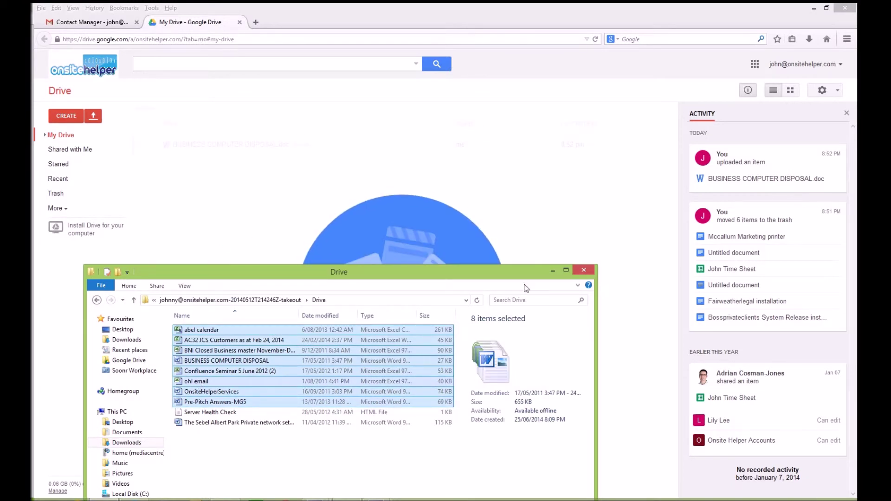
{"action": "left_click", "coordinate": [549, 271]}
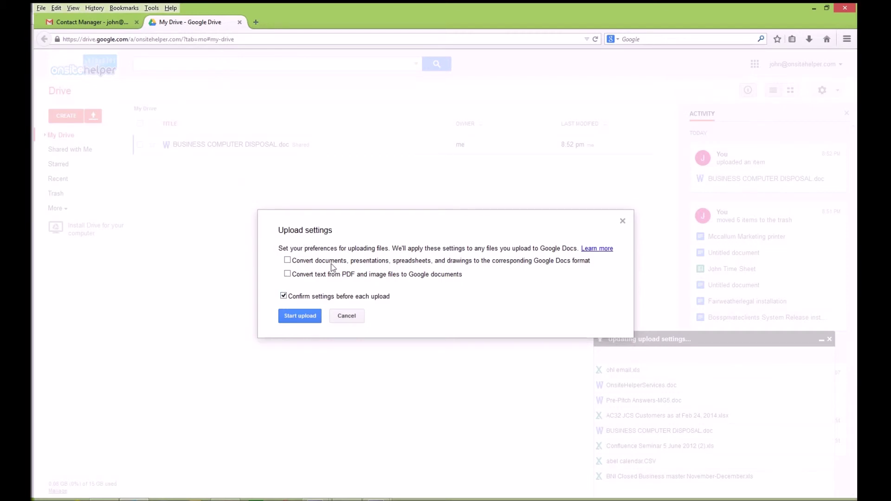
Enable conversion to Google Docs format and start uploading the eight files
{"action": "left_click", "coordinate": [287, 260]}
{"action": "left_click", "coordinate": [300, 317]}
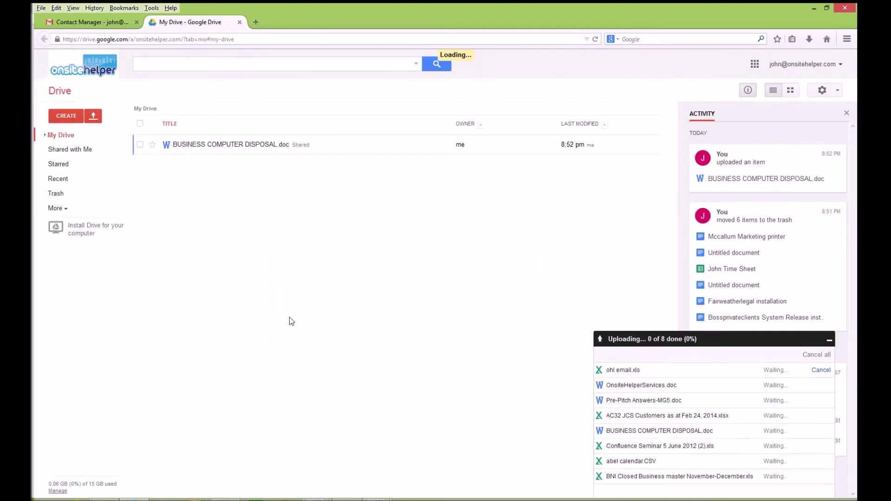